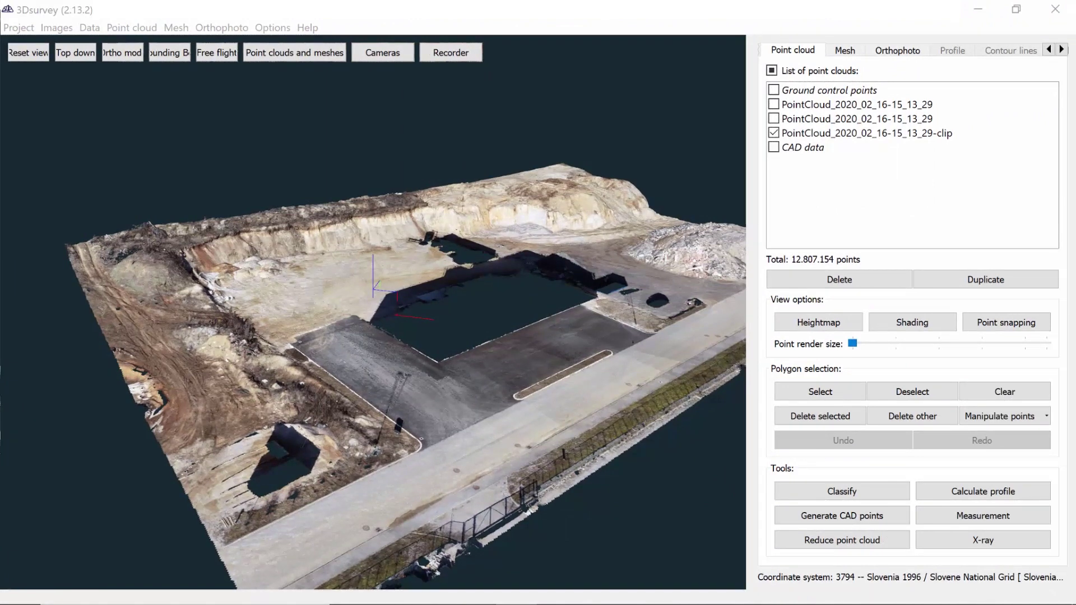
- Calculate a regular grid mesh from PointCloud_2020_02_16-15_13_29-clip with 0.50 m cells, hole filling All and 1-cell smoothing
{"action": "left_click", "coordinate": [283, 386]}
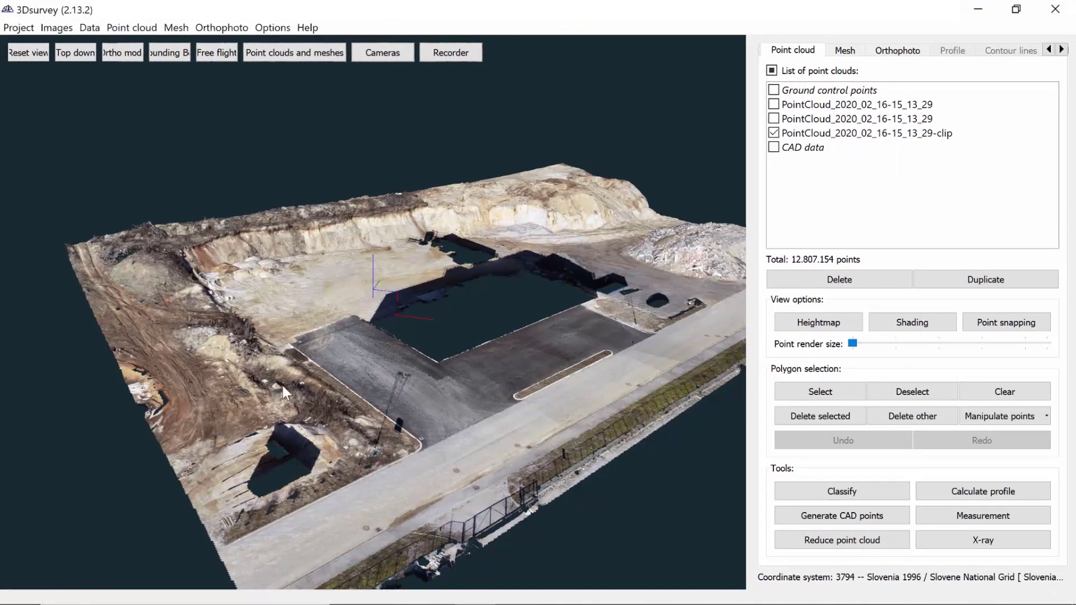
{"action": "left_click", "coordinate": [178, 28]}
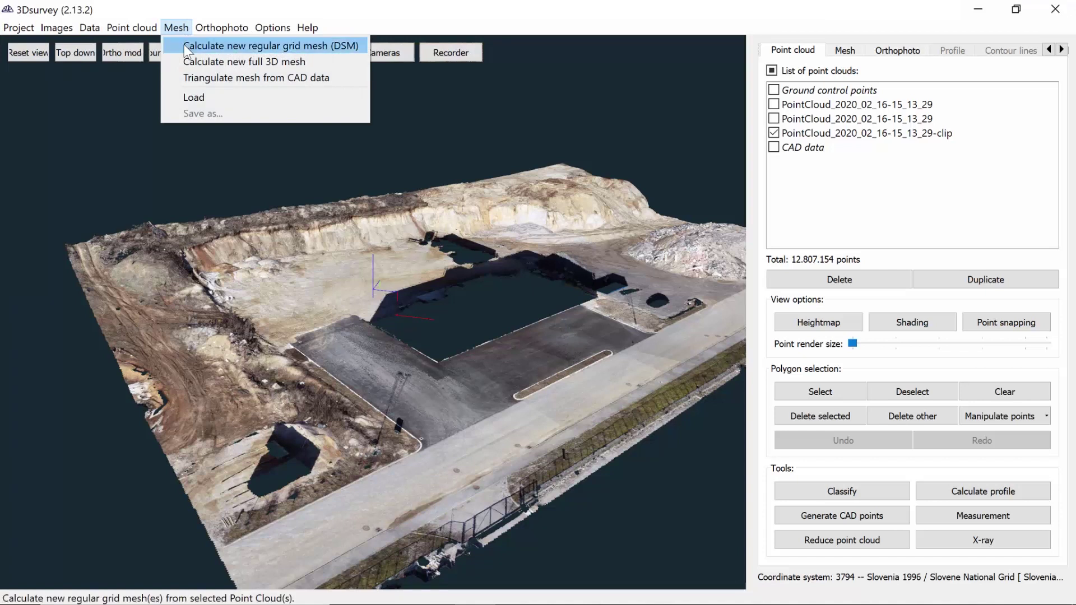
{"action": "left_click", "coordinate": [185, 46]}
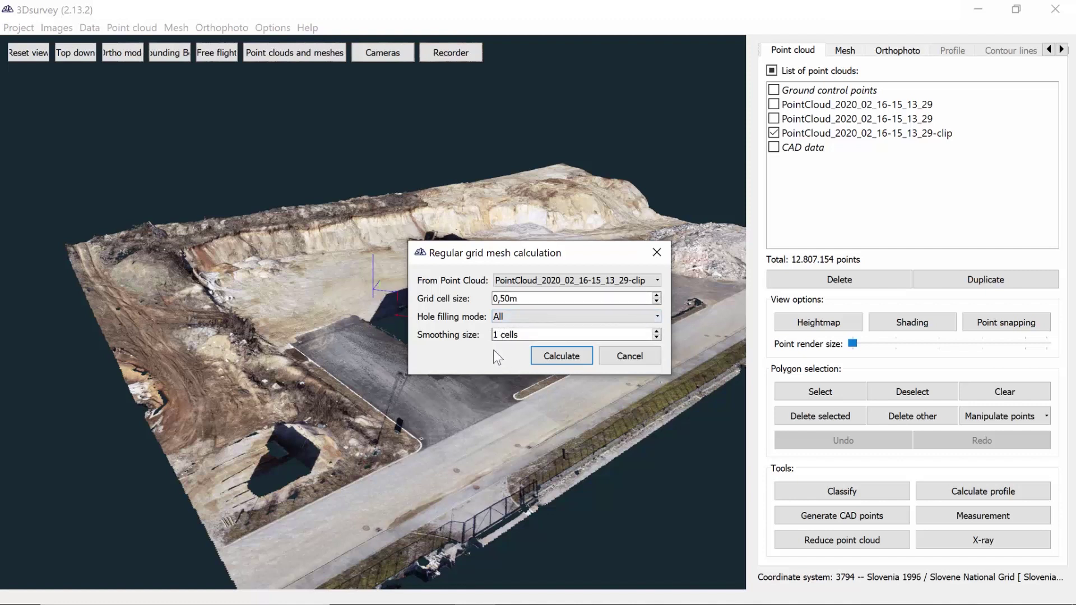
{"action": "left_click", "coordinate": [553, 358]}
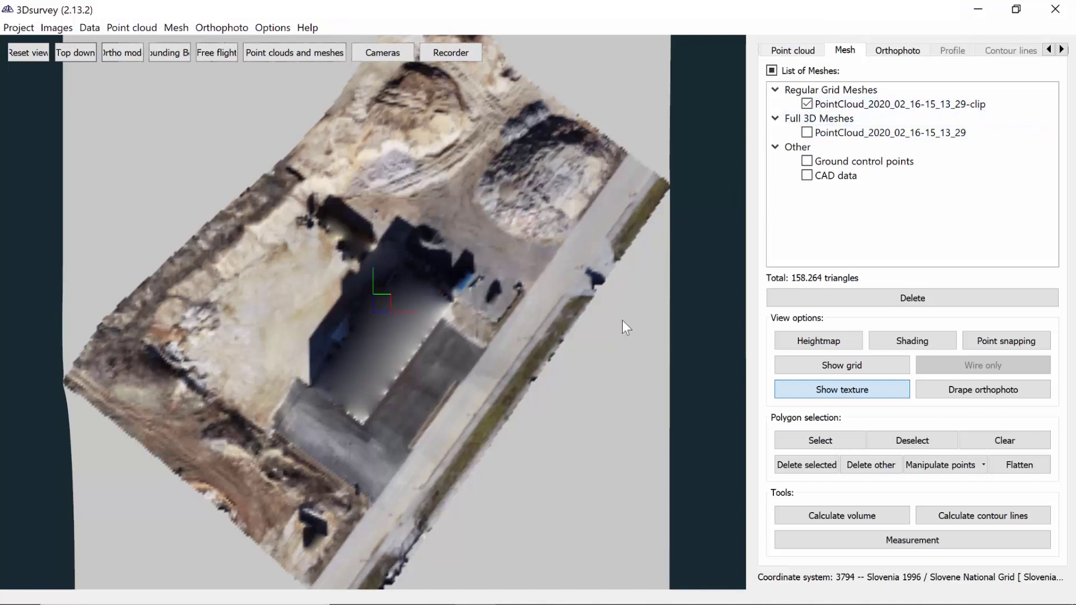
- Calculate contour lines at a 1 m interval from the PointCloud_2020_02_16-15_13_29-clip mesh
{"action": "left_click_drag", "start_coordinate": [550, 408], "coordinate": [549, 320]}
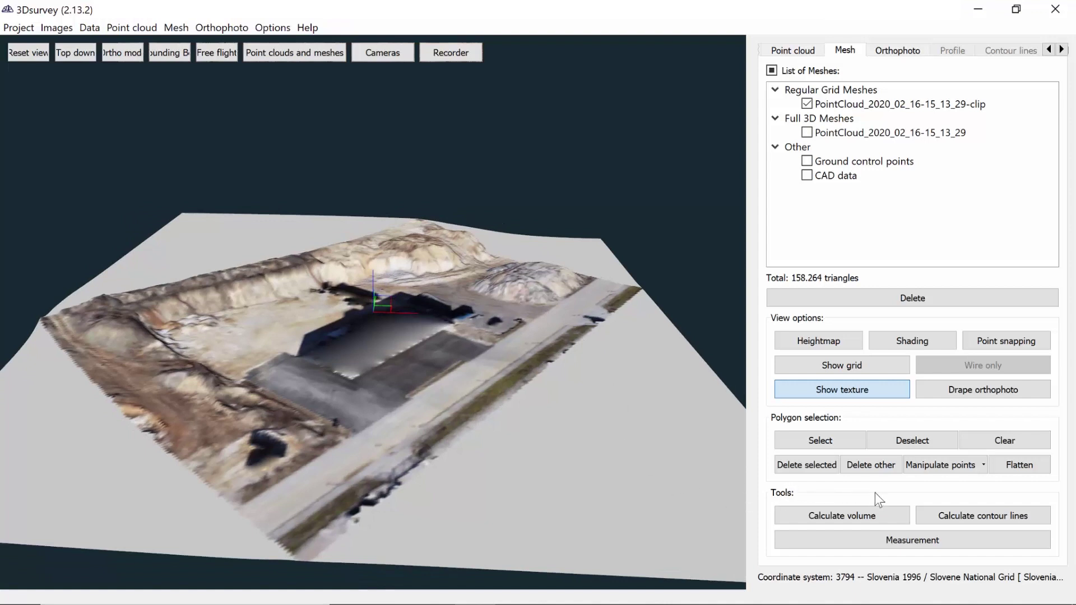
{"action": "left_click", "coordinate": [968, 515]}
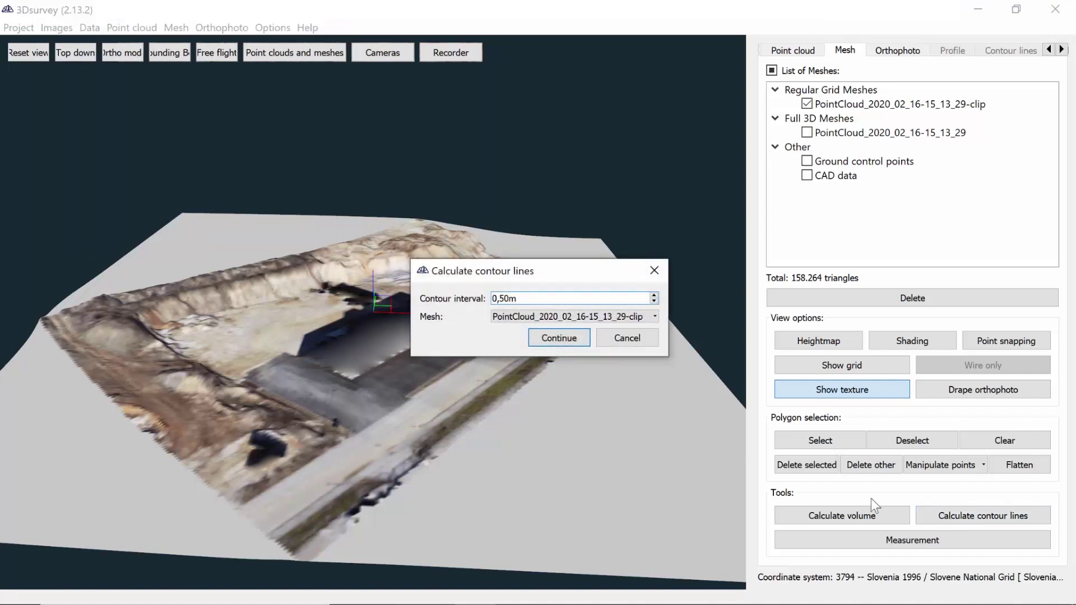
{"action": "left_click", "coordinate": [569, 298]}
{"action": "left_click_drag", "start_coordinate": [569, 298], "coordinate": [442, 298]}
{"action": "type", "text": "1m"}
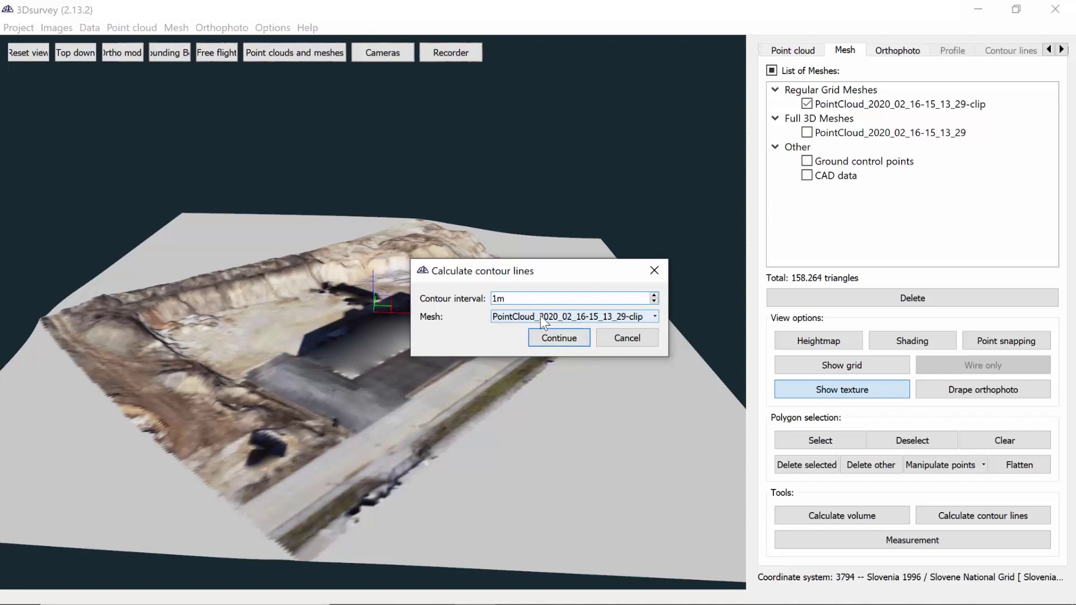
{"action": "left_click", "coordinate": [541, 317]}
{"action": "left_click", "coordinate": [541, 317]}
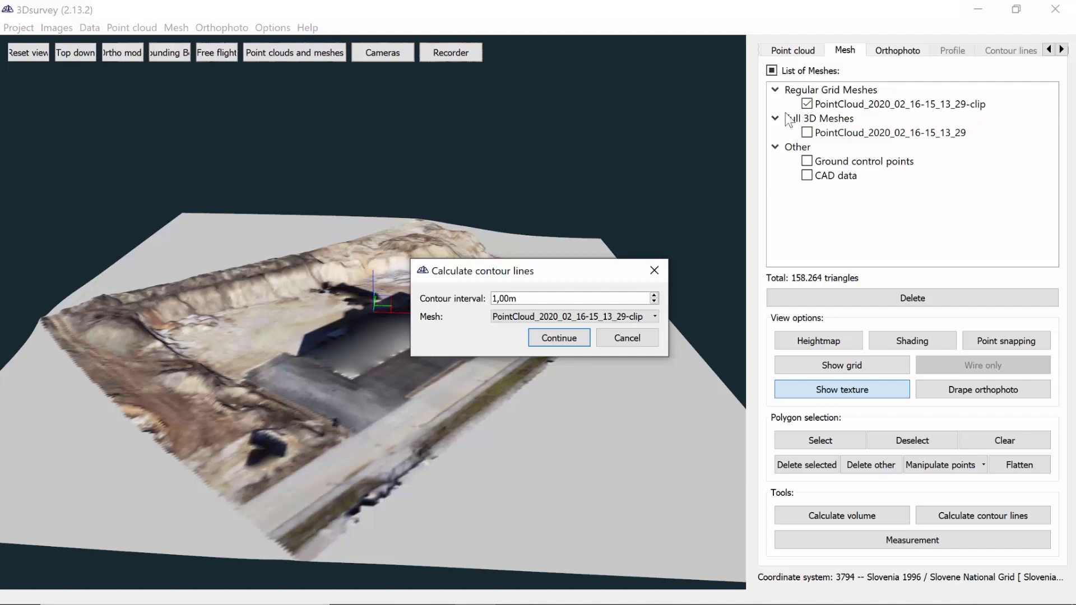
{"action": "left_click", "coordinate": [549, 341]}
{"action": "scroll", "coordinate": [530, 341], "scroll_direction": "up", "scroll_amount": 5}
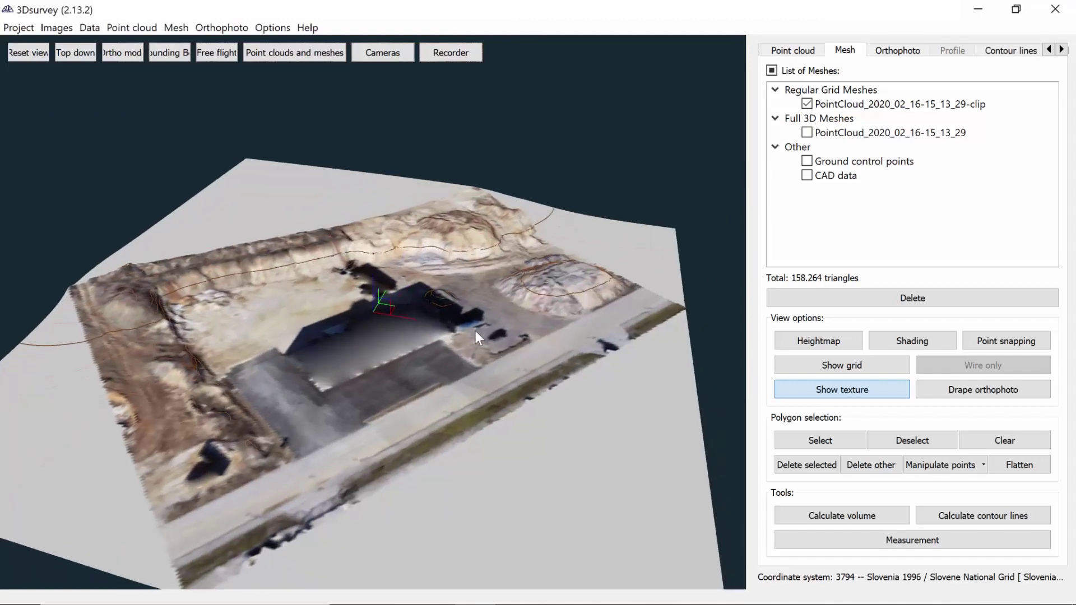
{"action": "scroll", "coordinate": [492, 319], "scroll_direction": "up", "scroll_amount": 4}
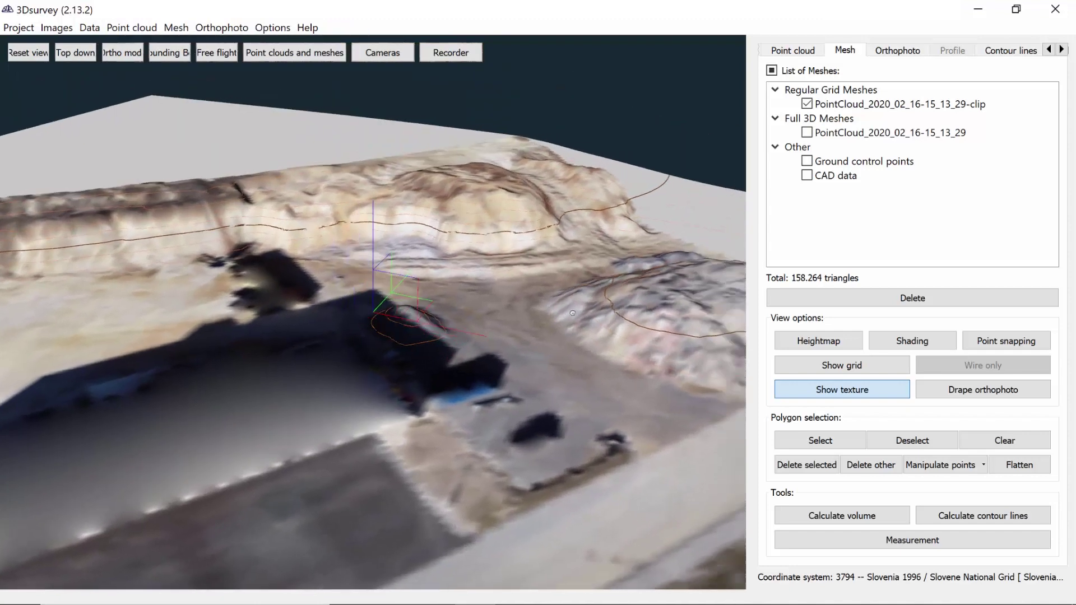
{"action": "left_click_drag", "start_coordinate": [572, 312], "coordinate": [524, 344]}
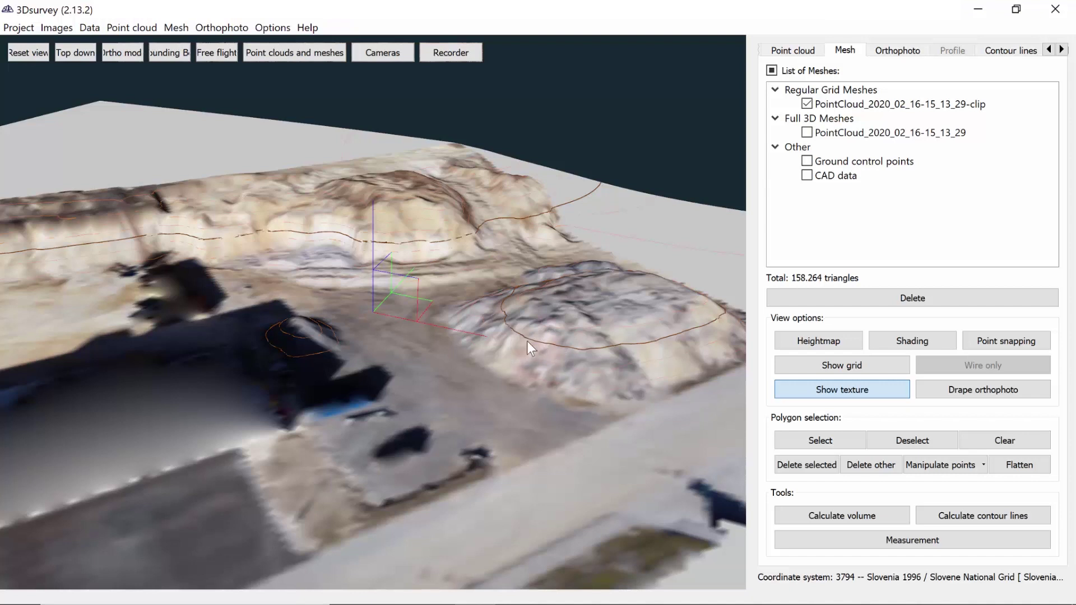
{"action": "left_click_drag", "start_coordinate": [538, 343], "coordinate": [532, 379]}
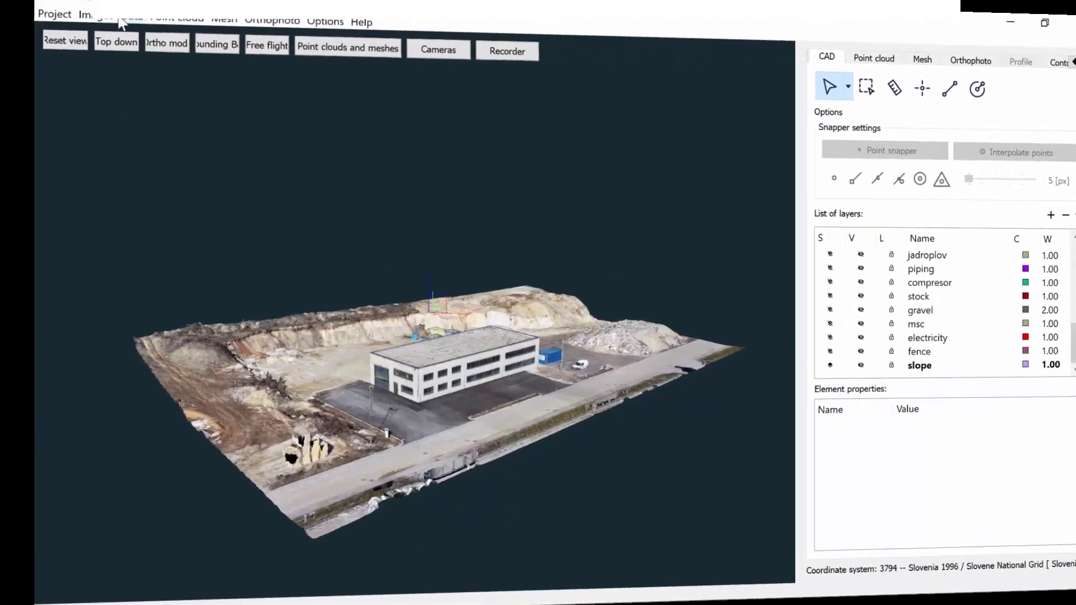
- Load the geometry file Contour lines.dxf from the Desktop into the CAD data
{"action": "left_click", "coordinate": [89, 27]}
{"action": "left_click", "coordinate": [114, 123]}
{"action": "left_click", "coordinate": [250, 241]}
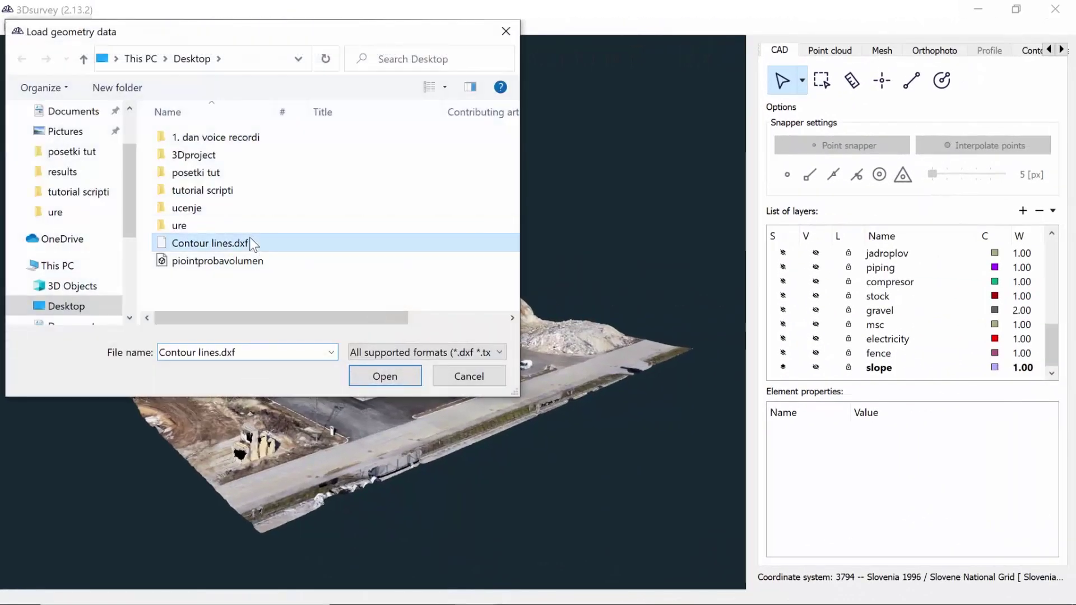
{"action": "left_click", "coordinate": [373, 376]}
- Set the contours1 layer's line color to bright green and open its line width for editing
{"action": "scroll", "coordinate": [922, 324], "scroll_direction": "down", "scroll_amount": 2}
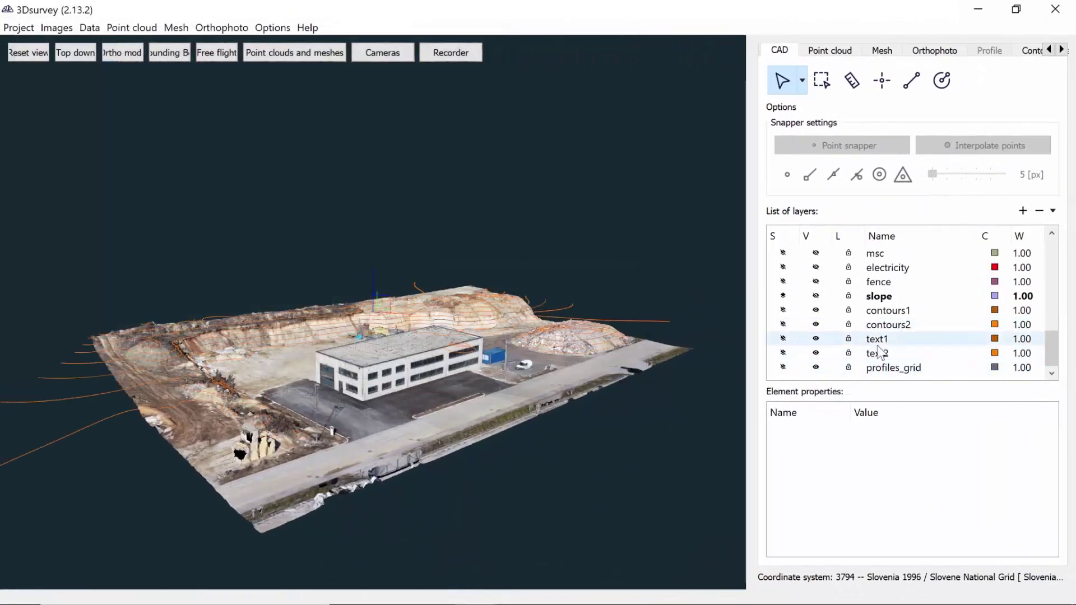
{"action": "double_click", "coordinate": [995, 311]}
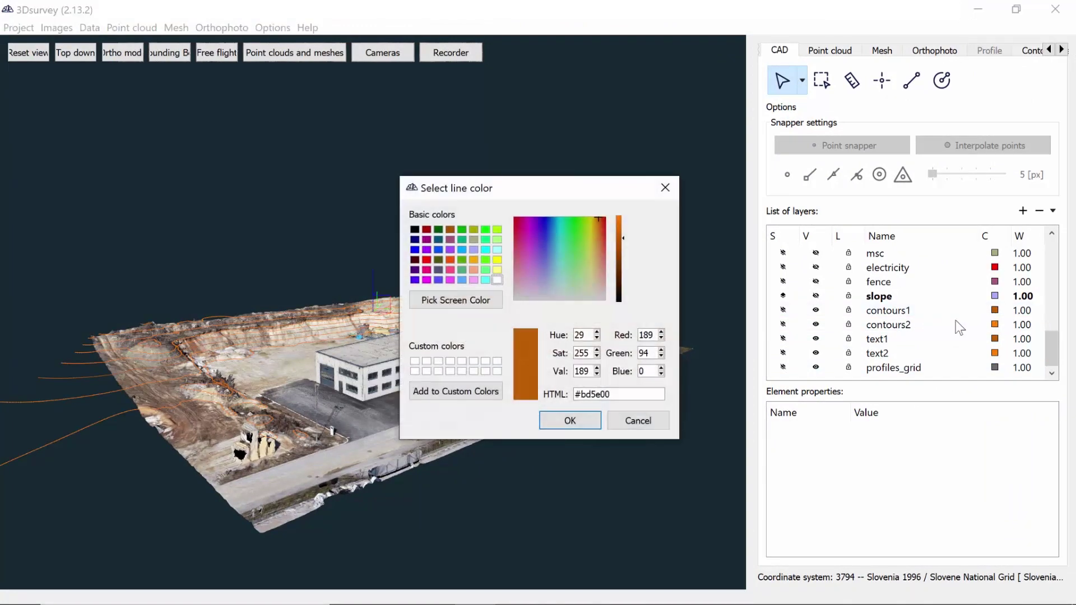
{"action": "left_click", "coordinate": [485, 229]}
{"action": "left_click", "coordinate": [547, 415]}
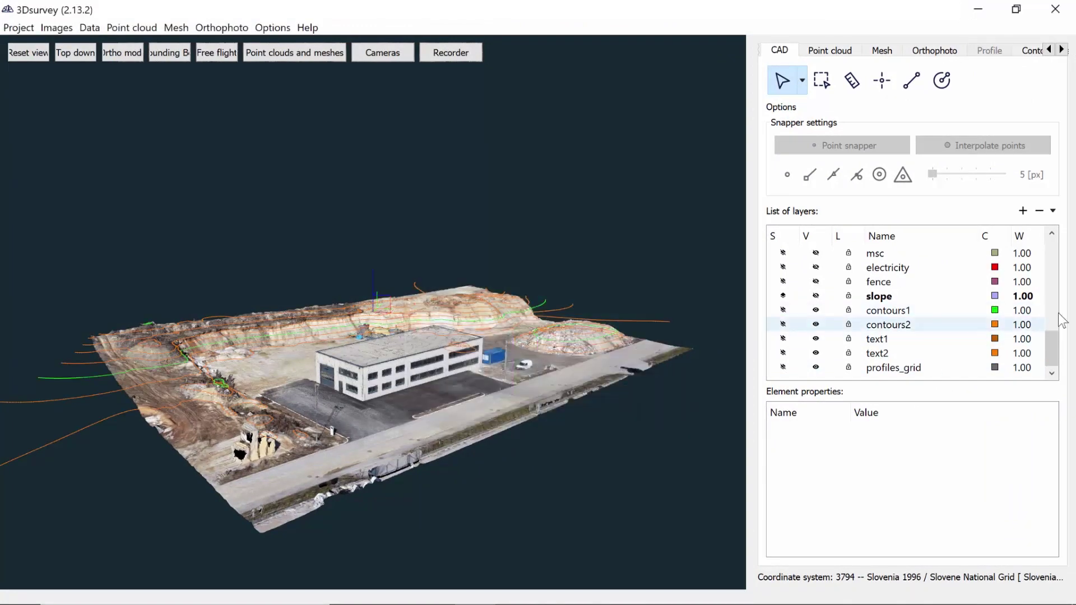
{"action": "double_click", "coordinate": [1024, 311]}
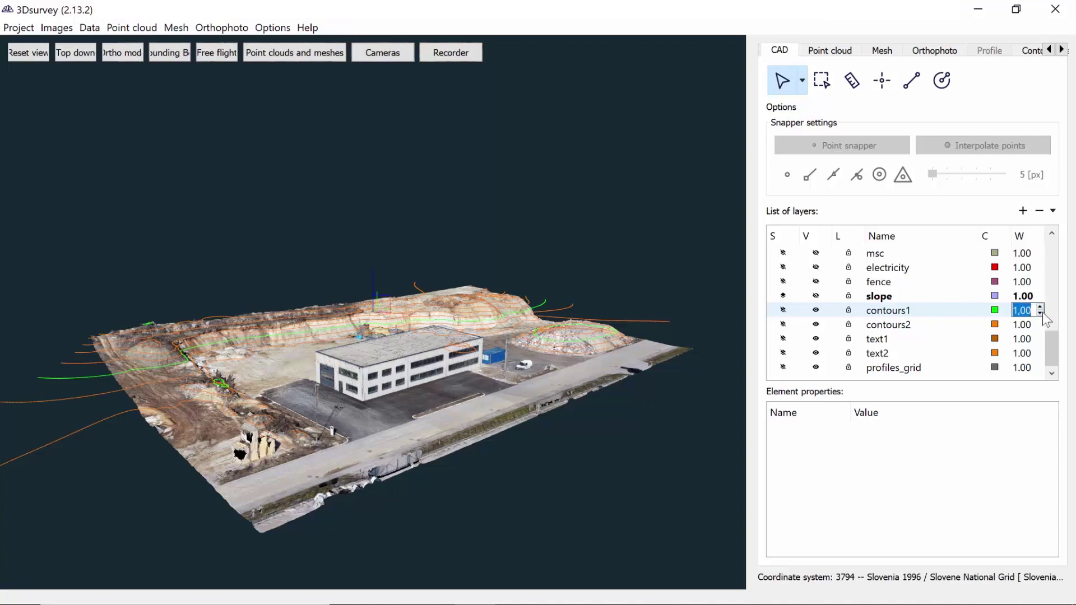
{"action": "key", "text": "Return"}
- Open the list of contour lines and view the calculated contours without the mesh
{"action": "scroll", "coordinate": [642, 421], "scroll_direction": "up", "scroll_amount": 5}
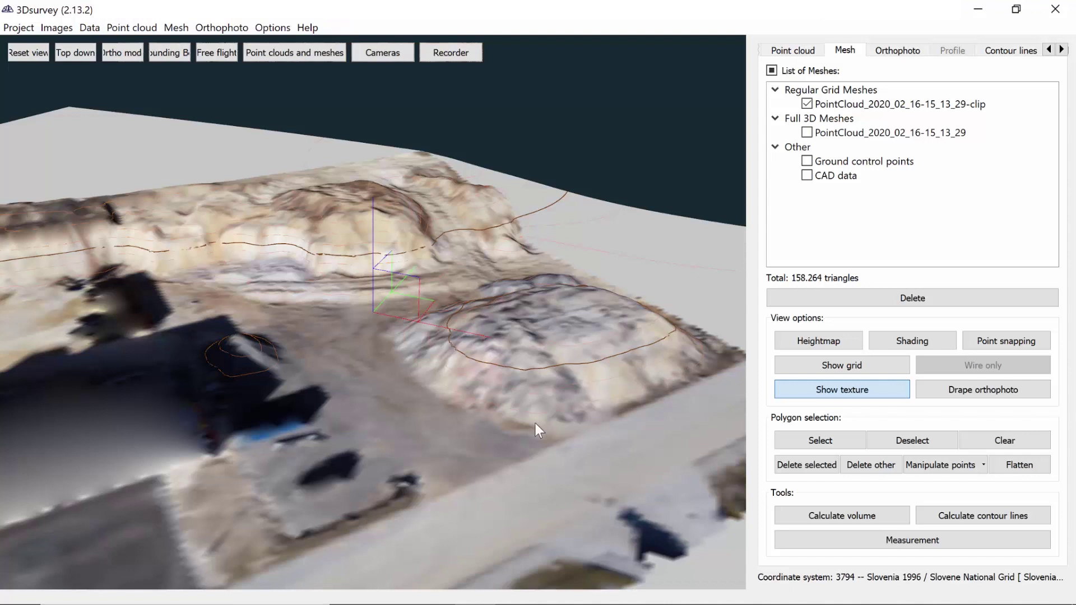
{"action": "left_click", "coordinate": [1015, 50]}
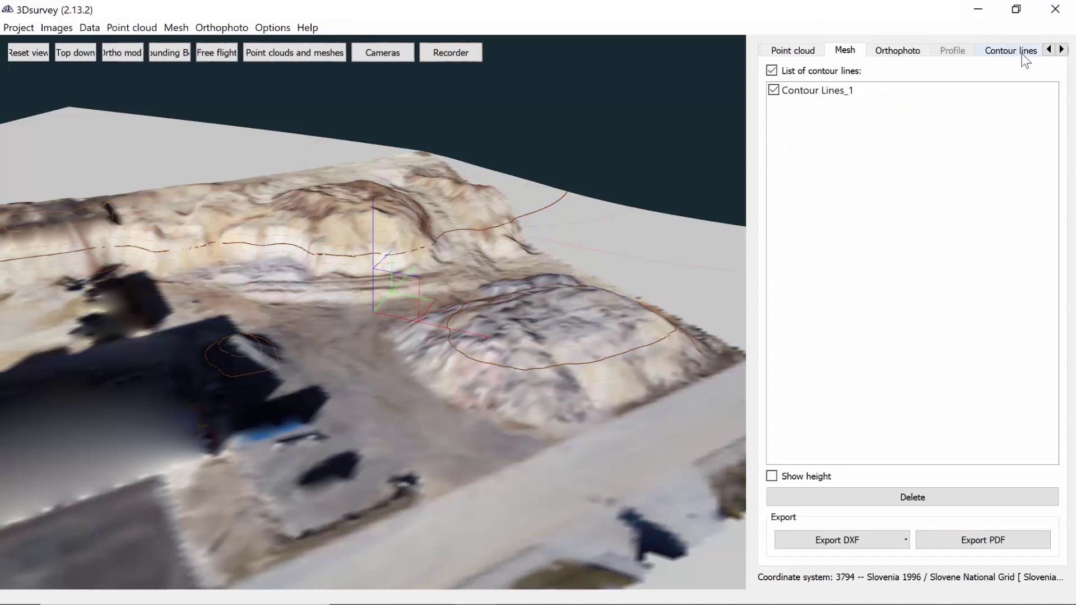
{"action": "scroll", "coordinate": [364, 348], "scroll_direction": "down", "scroll_amount": 5}
{"action": "left_click_drag", "start_coordinate": [290, 336], "coordinate": [490, 352]}
{"action": "scroll", "coordinate": [490, 351], "scroll_direction": "down", "scroll_amount": 3}
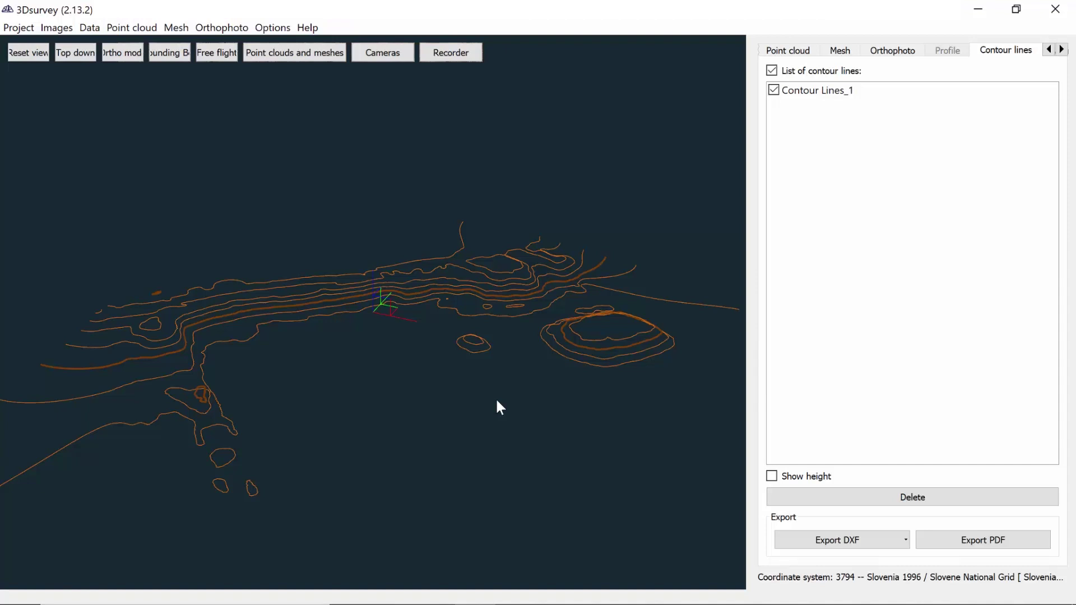
- Hide Contour Lines_1 and show it again
{"action": "left_click", "coordinate": [774, 90]}
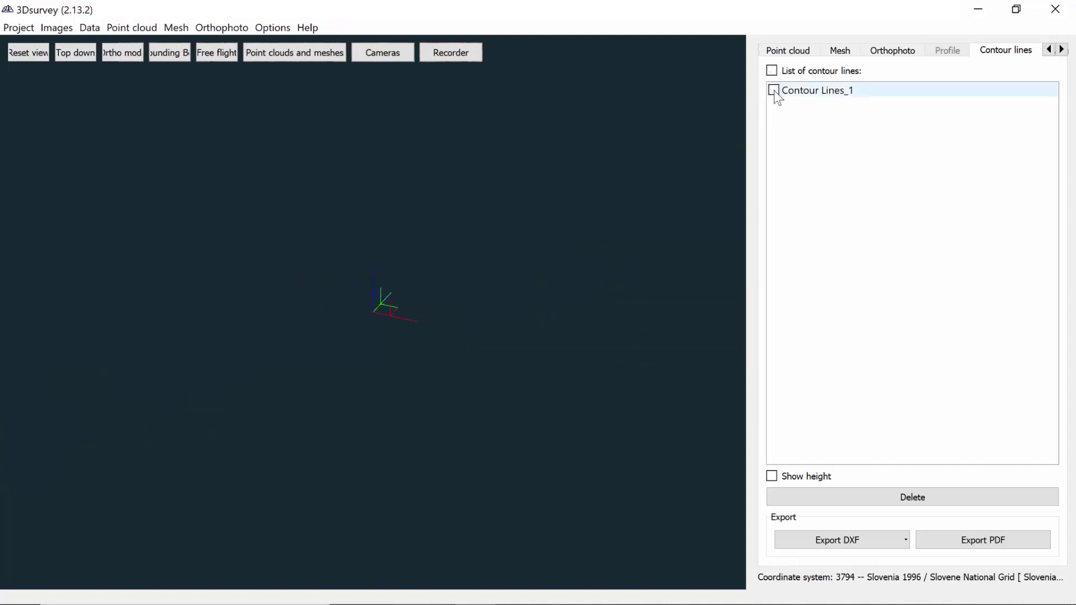
{"action": "left_click", "coordinate": [774, 90]}
{"action": "left_click", "coordinate": [774, 90]}
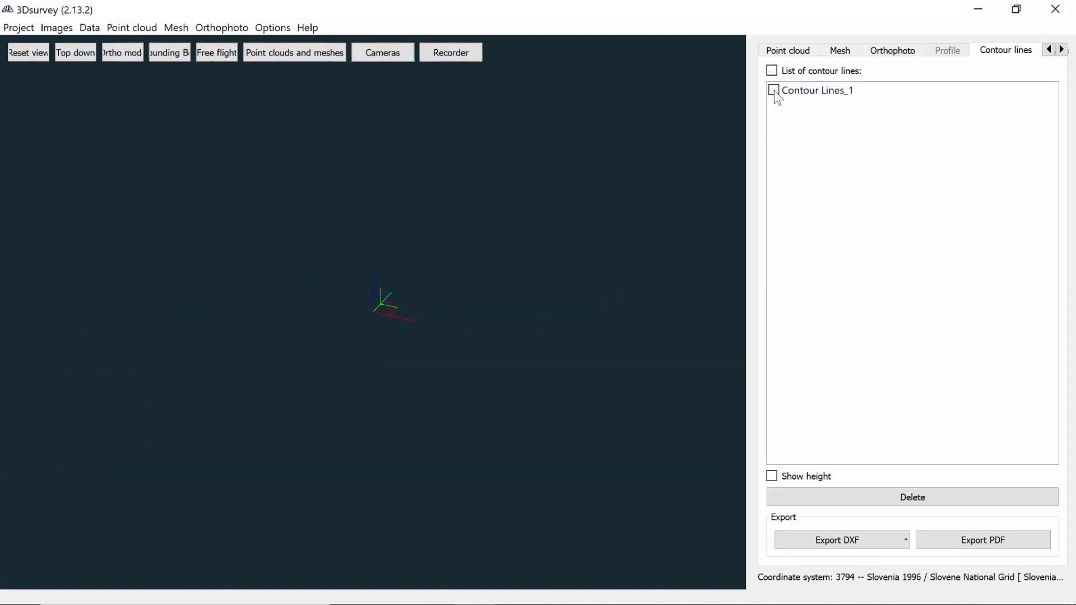
{"action": "left_click", "coordinate": [774, 91]}
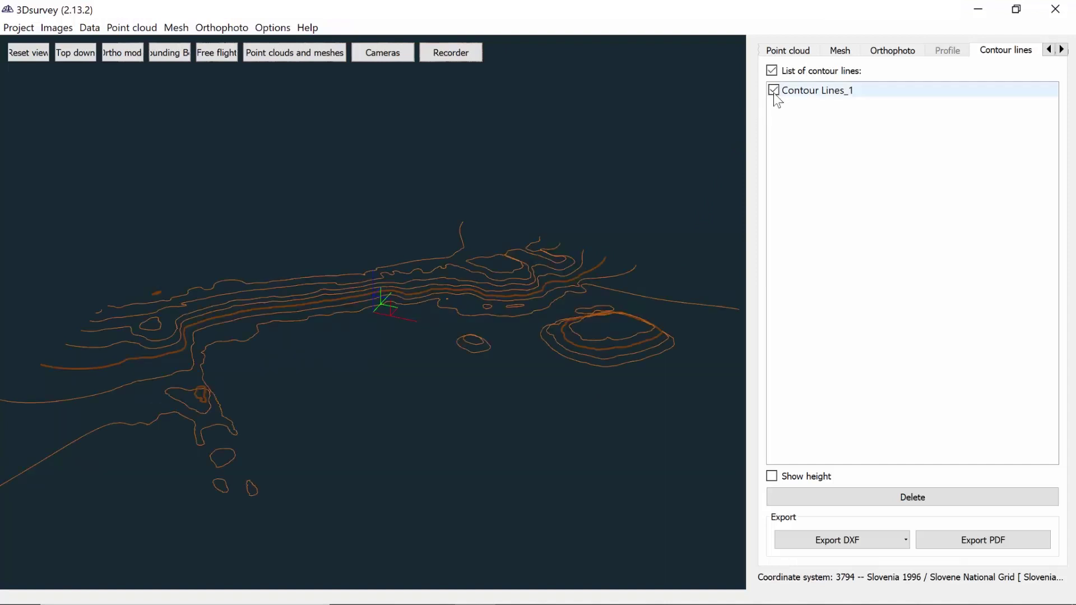
- Display the height labels on the contour lines
{"action": "left_click", "coordinate": [772, 476]}
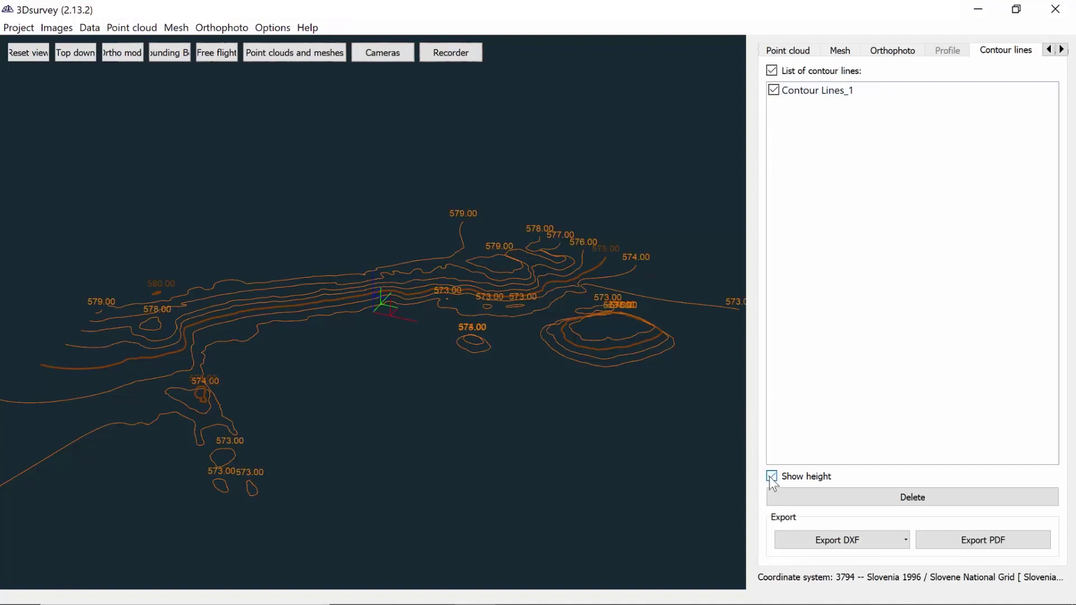
{"action": "left_click", "coordinate": [772, 477]}
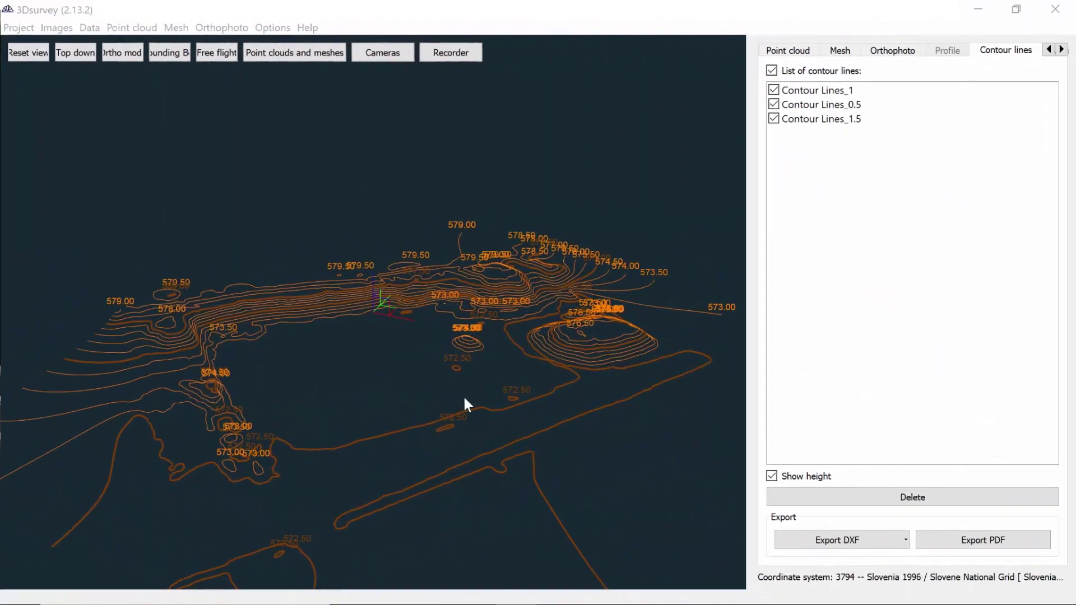
- Select only Contour Lines_0.5 and Contour Lines_1.5 in the list and delete them both
{"action": "left_click", "coordinate": [774, 119]}
{"action": "left_click", "coordinate": [773, 105]}
{"action": "left_click", "coordinate": [773, 90]}
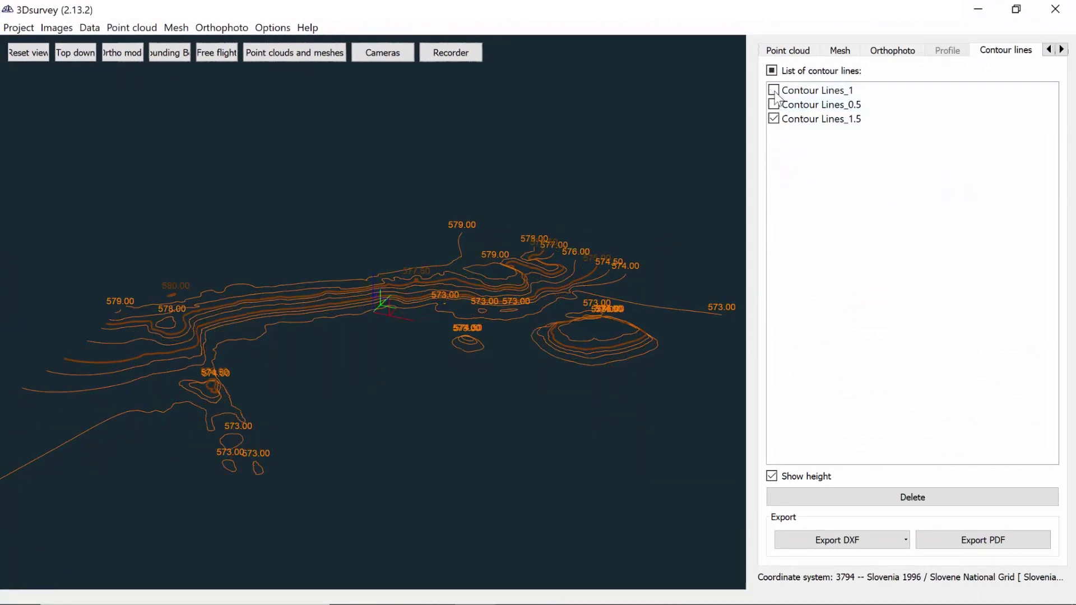
{"action": "left_click", "coordinate": [773, 105]}
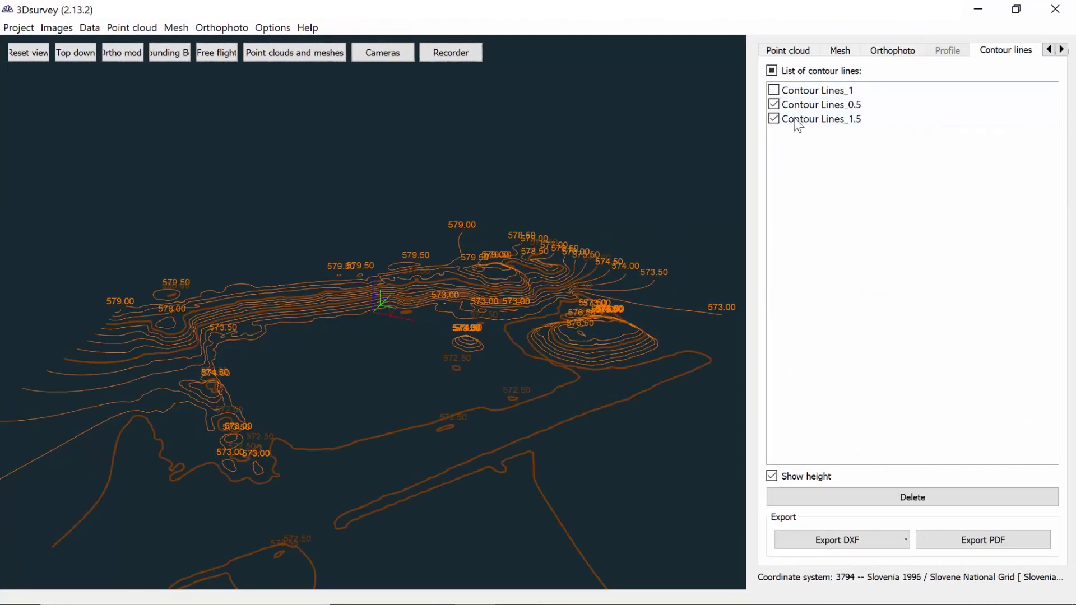
{"action": "left_click", "coordinate": [914, 496]}
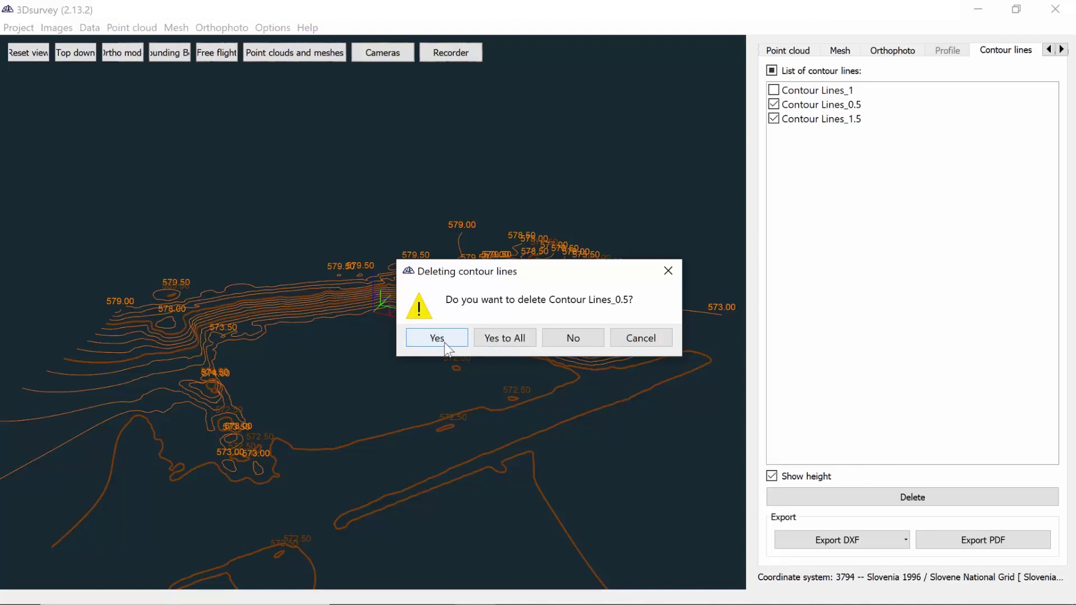
{"action": "left_click", "coordinate": [496, 336]}
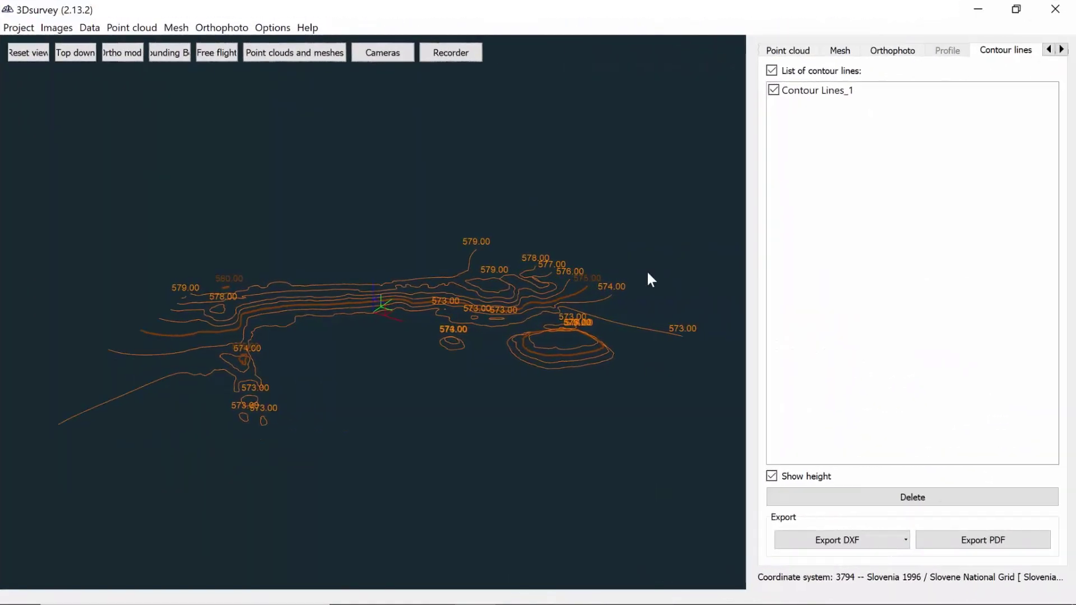
- Export Contour Lines_1 as a 3D DXF file named "Contour lines" in the results folder
{"action": "left_click", "coordinate": [773, 91]}
{"action": "left_click", "coordinate": [773, 90]}
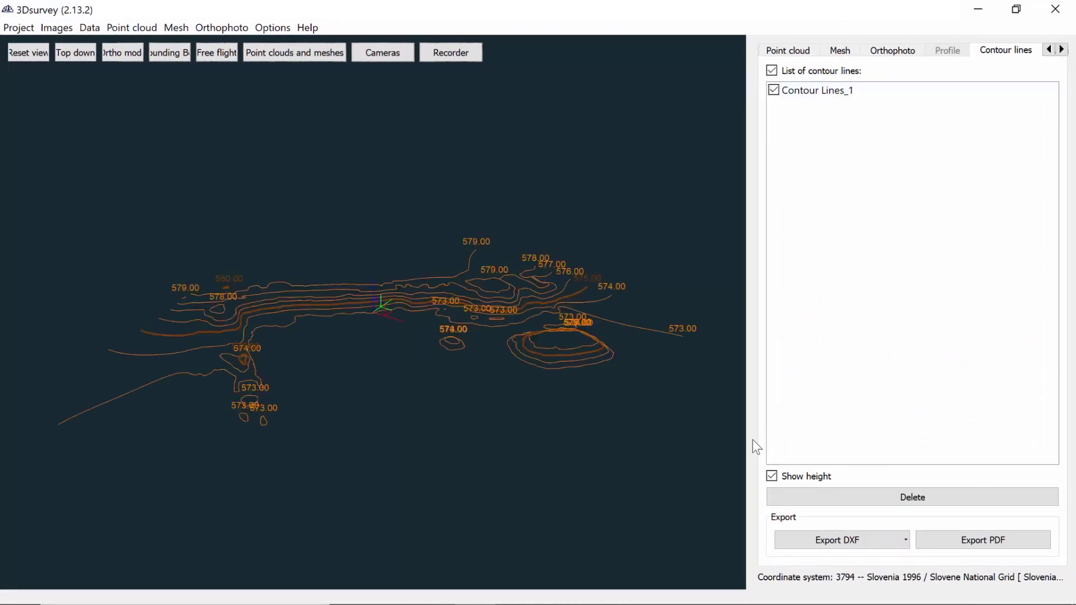
{"action": "left_click", "coordinate": [807, 543]}
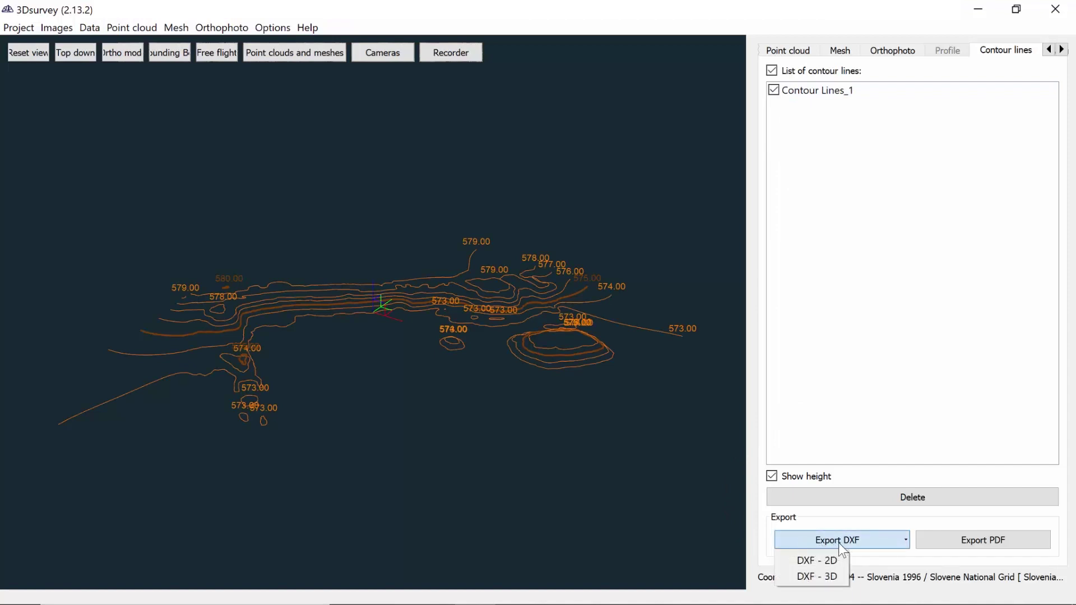
{"action": "left_click", "coordinate": [813, 574]}
{"action": "type", "text": "Contour lines"}
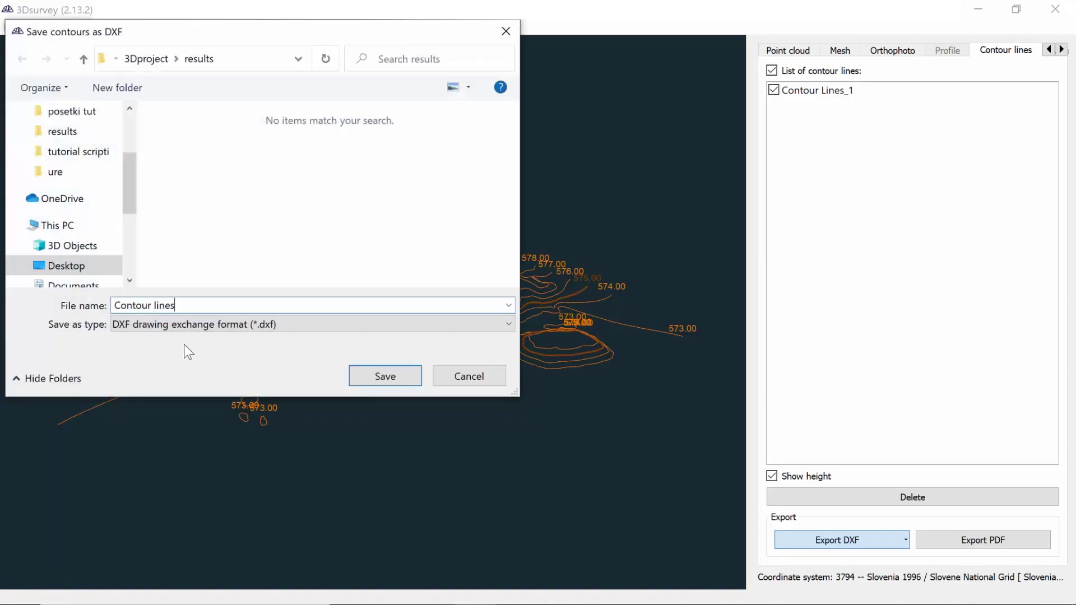
{"action": "left_click", "coordinate": [375, 380]}
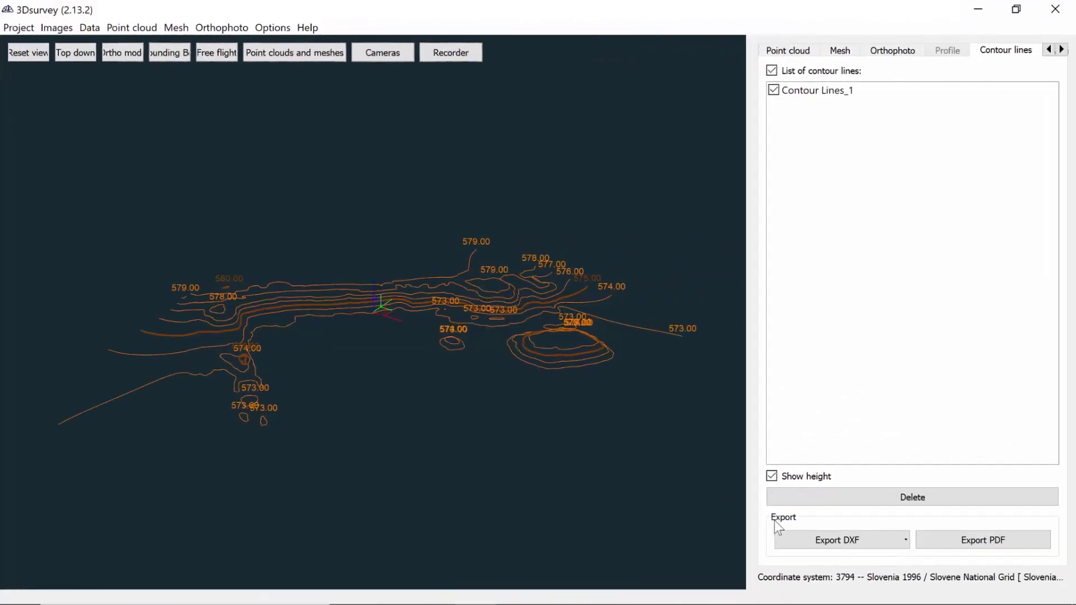
- Export Contour Lines_1 as a PDF file named "Contour lines" in the results folder
{"action": "left_click", "coordinate": [986, 540]}
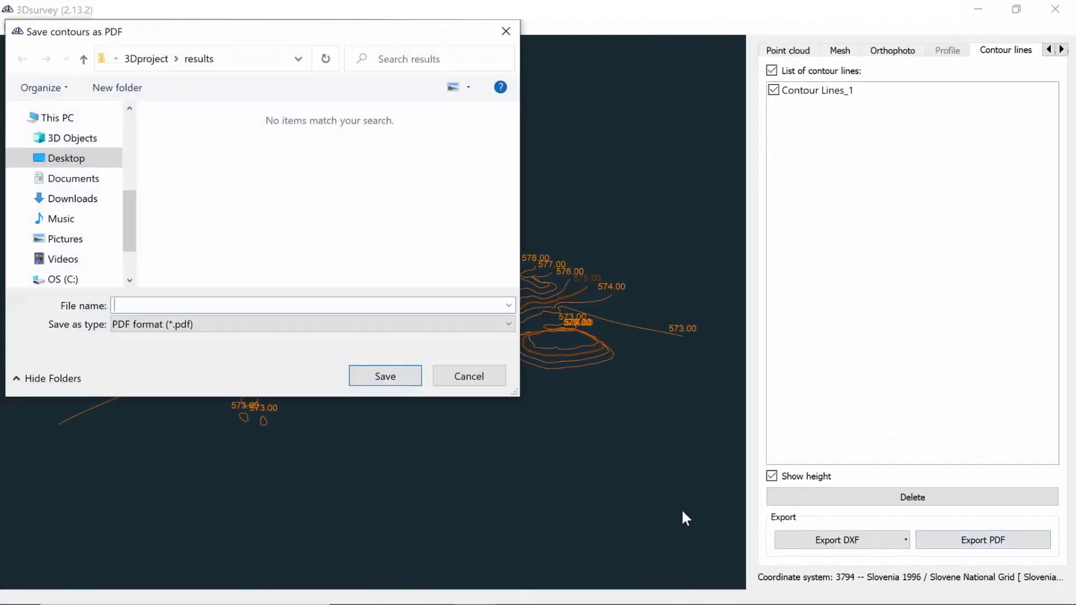
{"action": "type", "text": "Contour lines"}
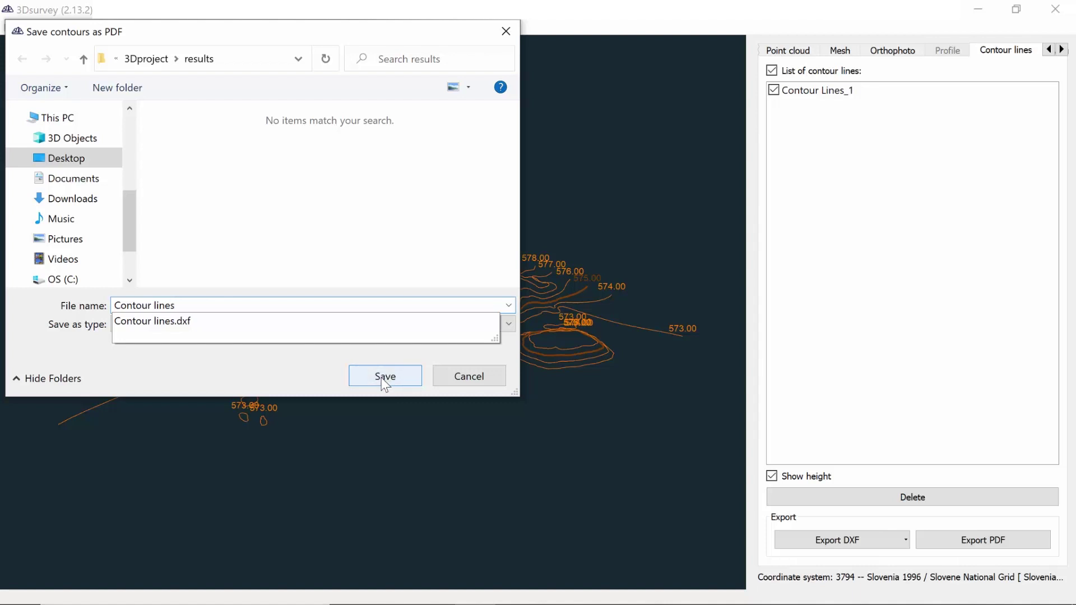
{"action": "left_click", "coordinate": [383, 380]}
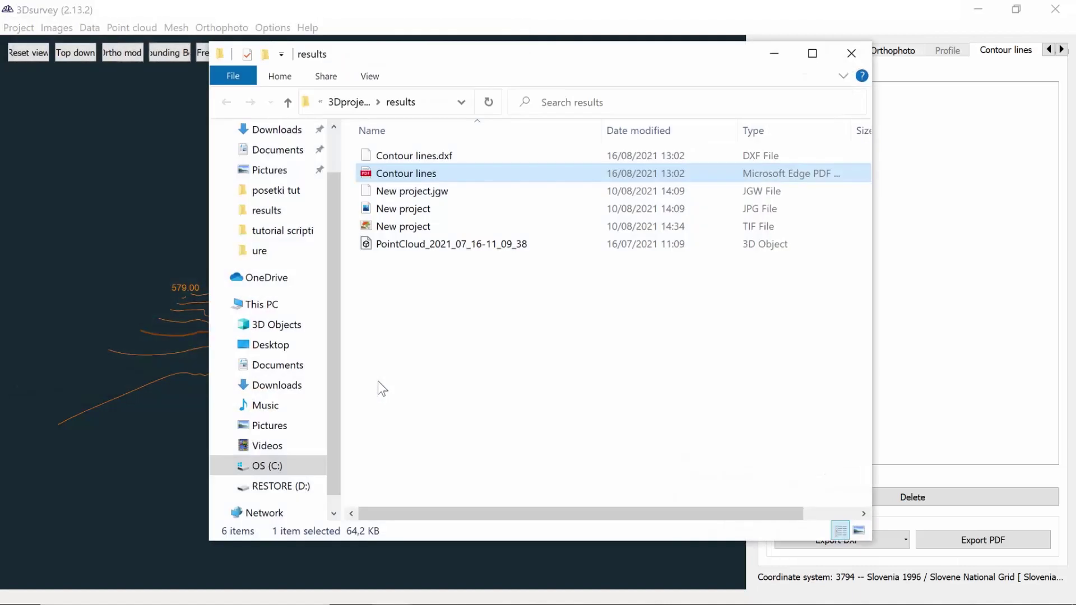
- Open the exported "Contour lines" PDF from the results folder and examine the plotted contours across the page
{"action": "double_click", "coordinate": [479, 174]}
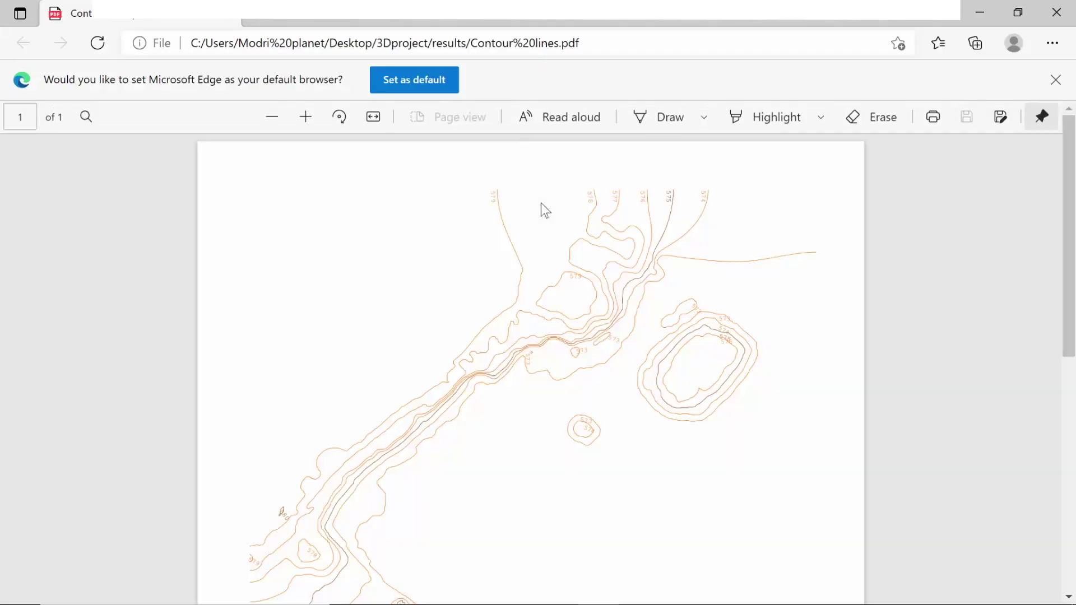
{"action": "scroll", "coordinate": [559, 235], "scroll_direction": "down", "scroll_amount": 4}
{"action": "scroll", "coordinate": [558, 235], "scroll_direction": "up", "scroll_amount": 2}
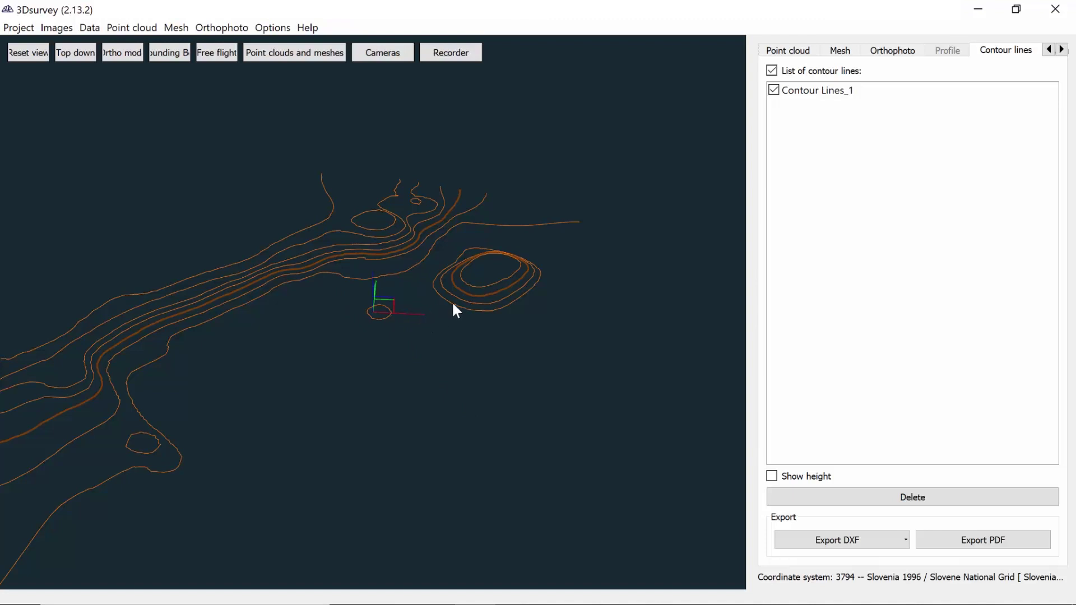
- Hide Contour Lines_1 and calculate a regular grid mesh from the clipped point cloud with 1 m cell size and 3-cell smoothing
{"action": "left_click", "coordinate": [774, 90]}
{"action": "left_click", "coordinate": [801, 49]}
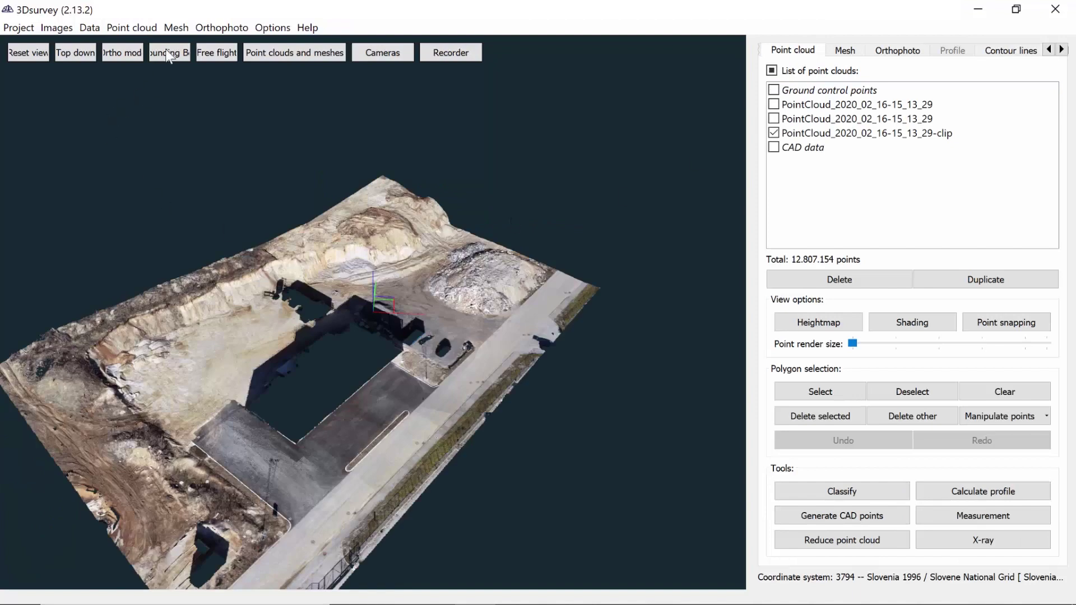
{"action": "left_click", "coordinate": [176, 28]}
{"action": "mouse_move", "coordinate": [222, 27]}
{"action": "left_click", "coordinate": [187, 44]}
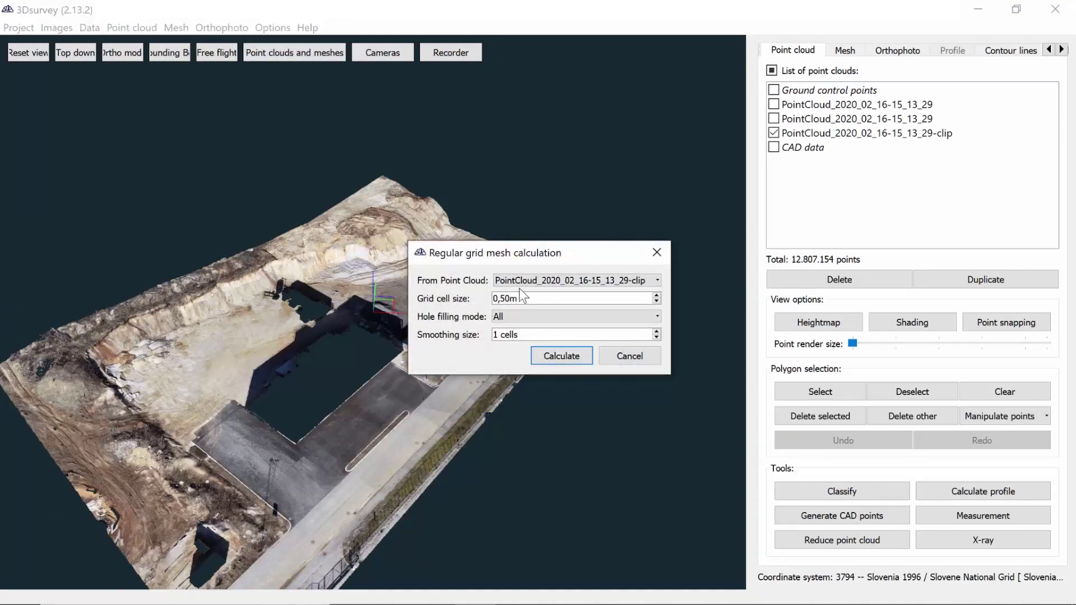
{"action": "left_click_drag", "start_coordinate": [548, 298], "coordinate": [377, 303]}
{"action": "type", "text": "1m"}
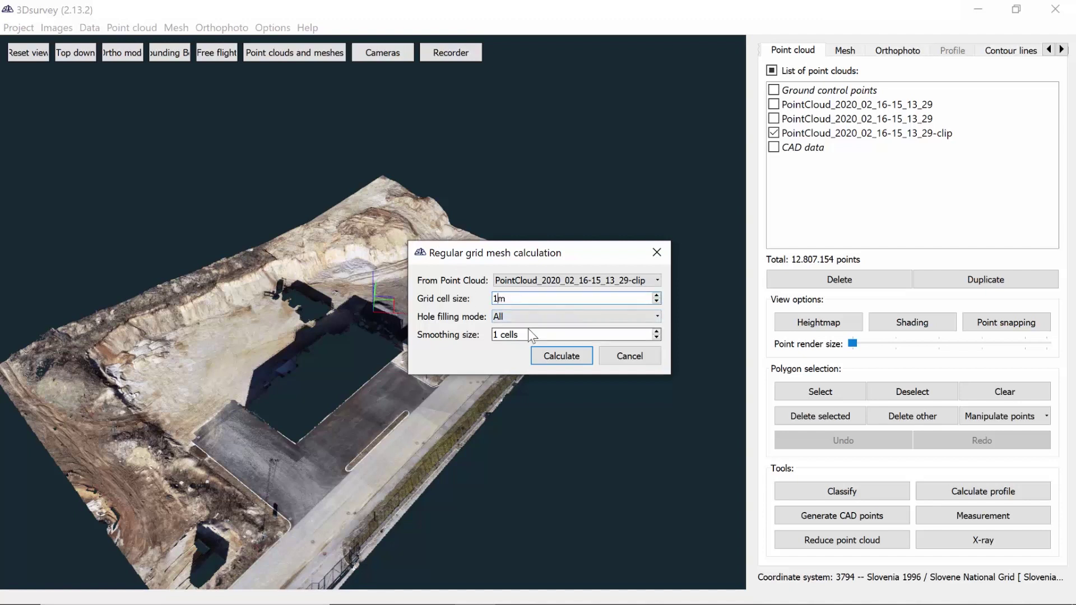
{"action": "left_click_drag", "start_coordinate": [528, 330], "coordinate": [438, 344]}
{"action": "type", "text": "3"}
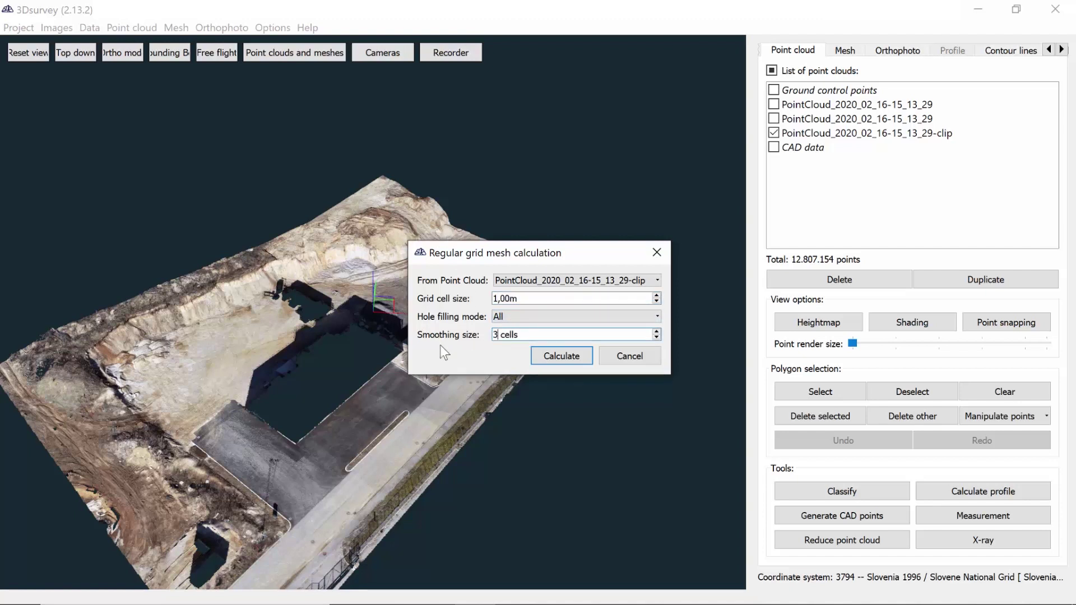
{"action": "left_click", "coordinate": [559, 359]}
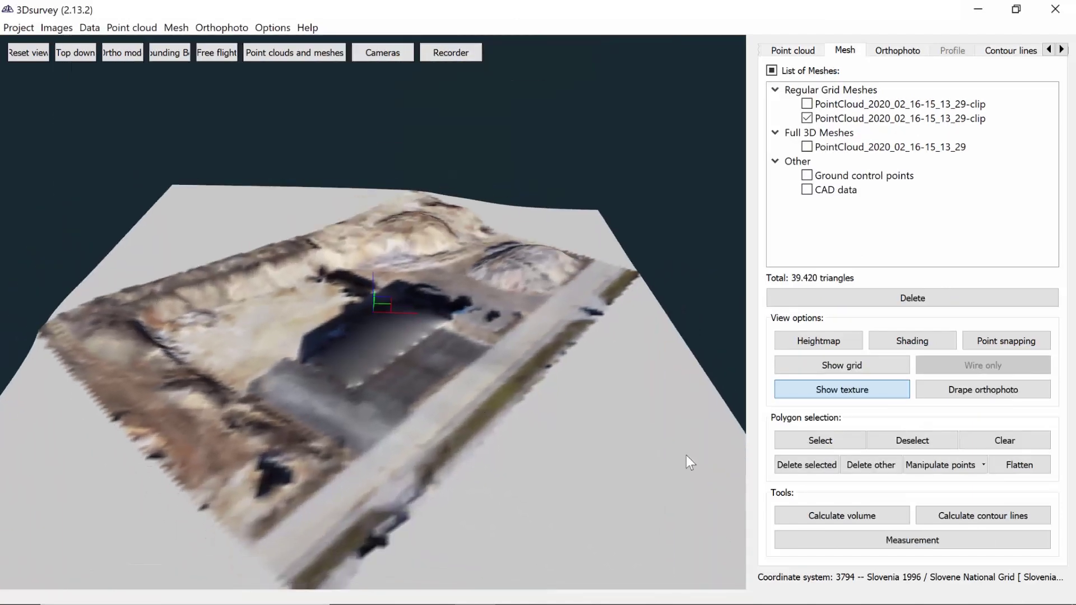
- Calculate contour lines at a 1.00 m interval from the new regular grid mesh and view them in the contour lines list
{"action": "left_click", "coordinate": [997, 518]}
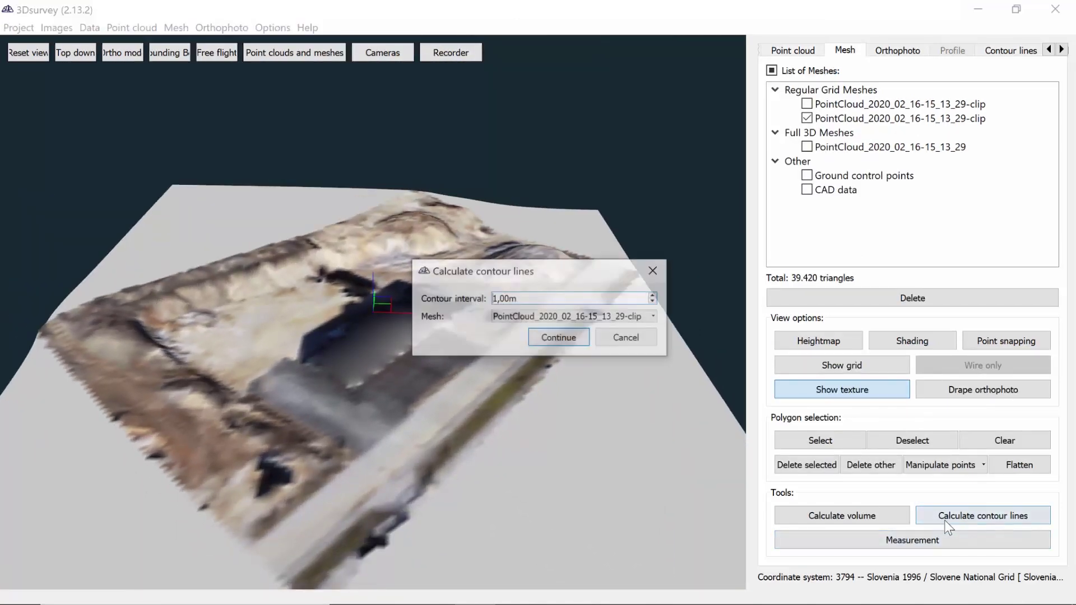
{"action": "left_click", "coordinate": [558, 338]}
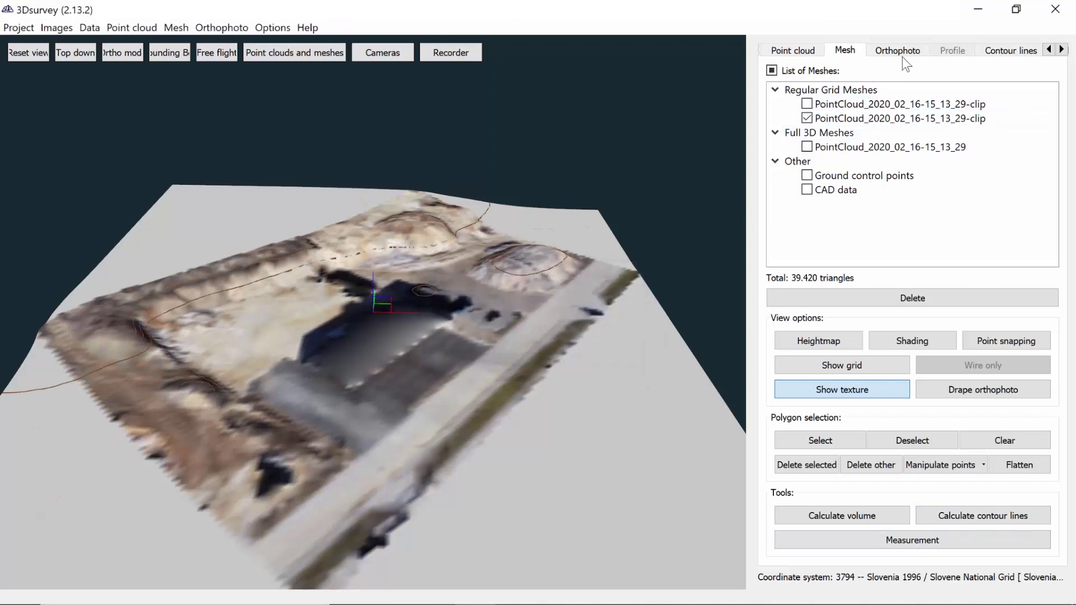
{"action": "left_click", "coordinate": [995, 49]}
{"action": "left_click_drag", "start_coordinate": [531, 345], "coordinate": [550, 374]}
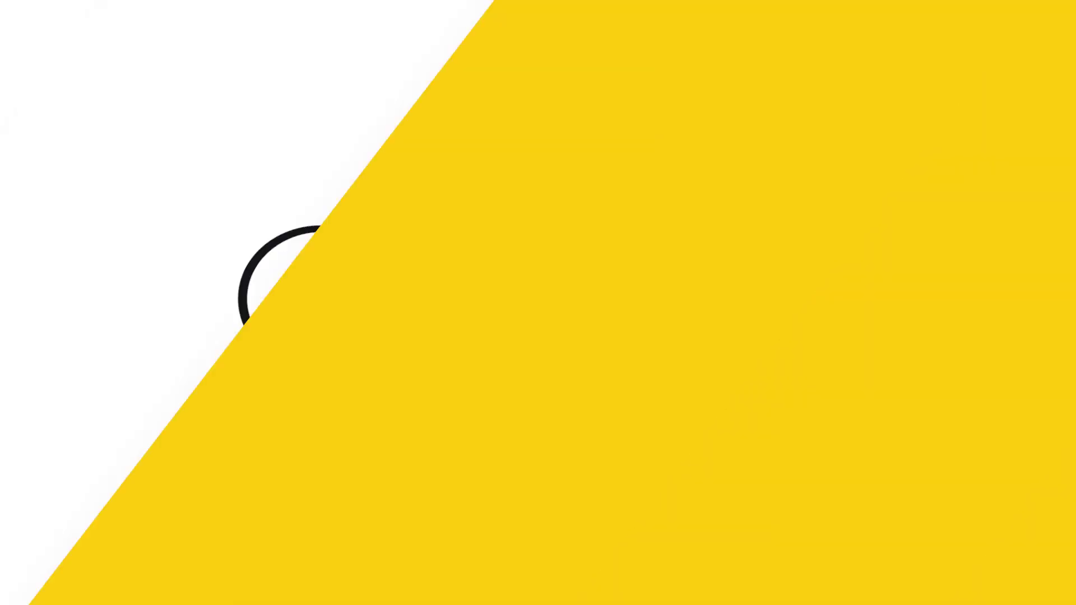